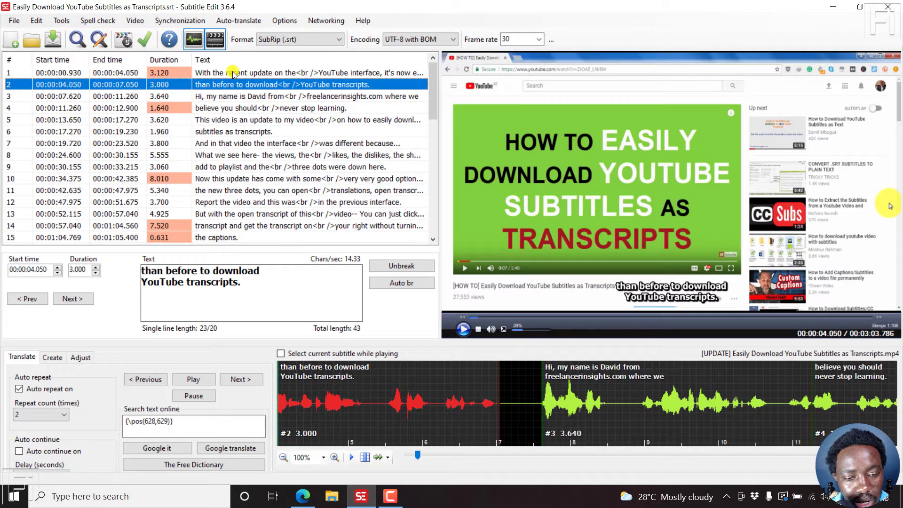
# Give subtitle 1 Middle/center alignment, adding an {\an5} tag to its text.
pyautogui.click(233, 73)
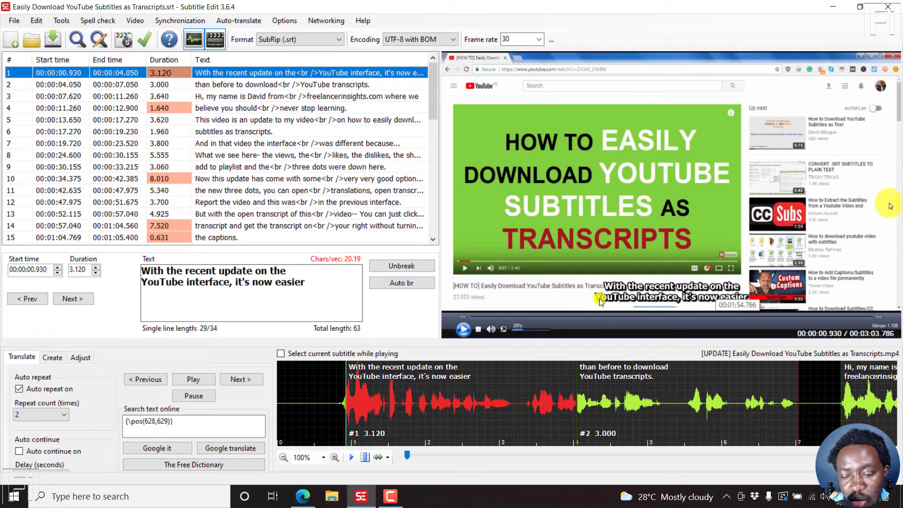
pyautogui.rightClick(246, 75)
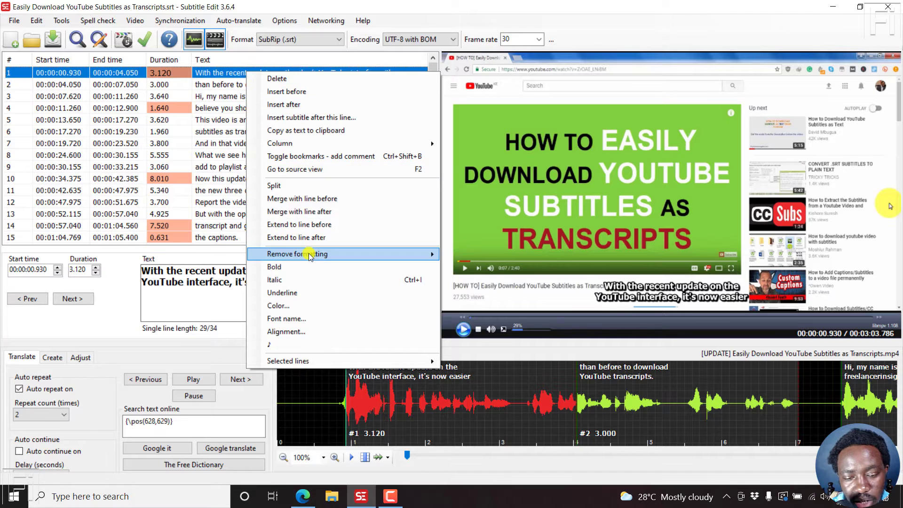
pyautogui.click(293, 332)
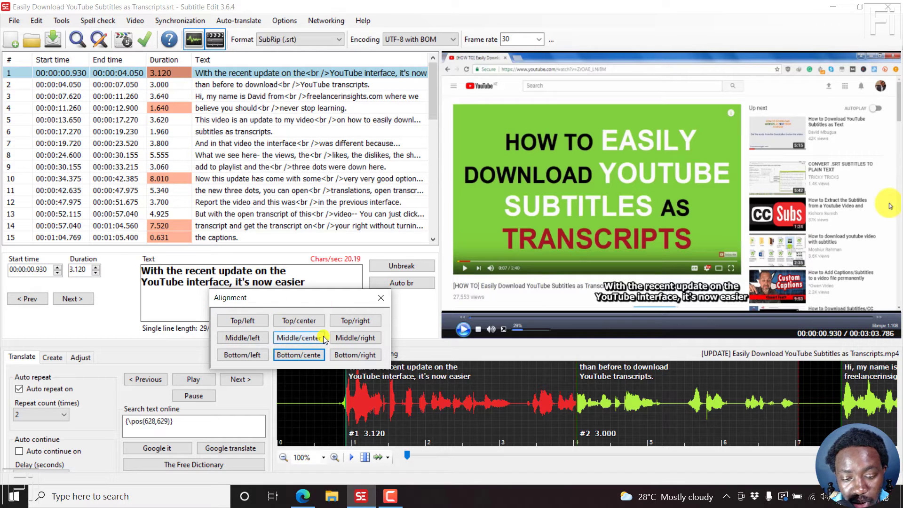
pyautogui.click(304, 338)
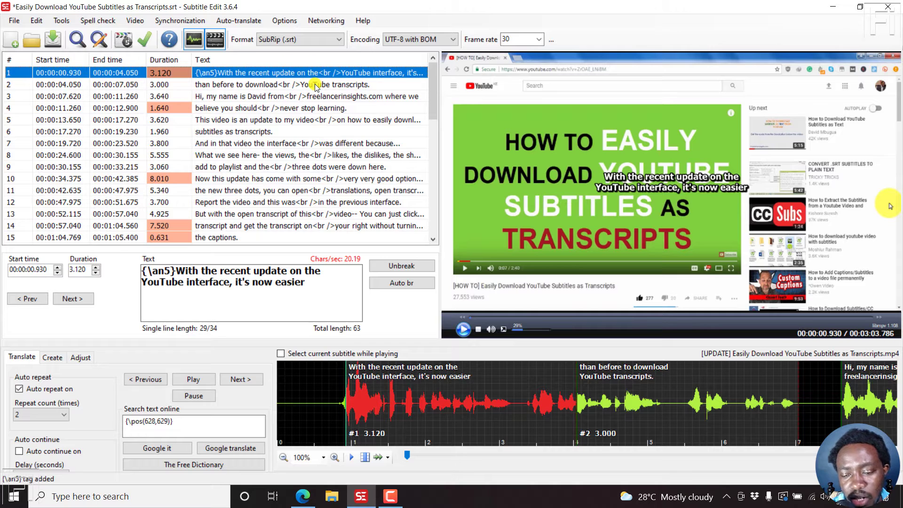
# Set subtitle 1's alignment back to Bottom/center, removing the {\an5} tag.
pyautogui.rightClick(229, 73)
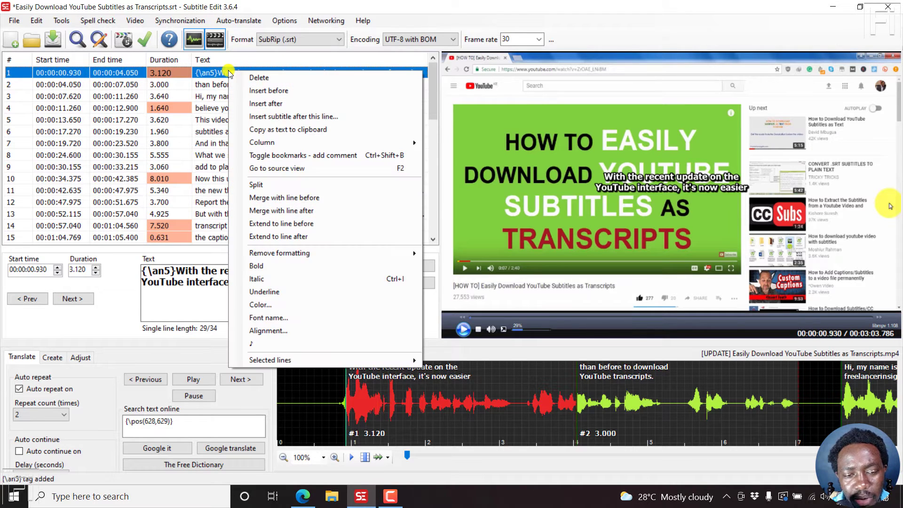
pyautogui.click(273, 331)
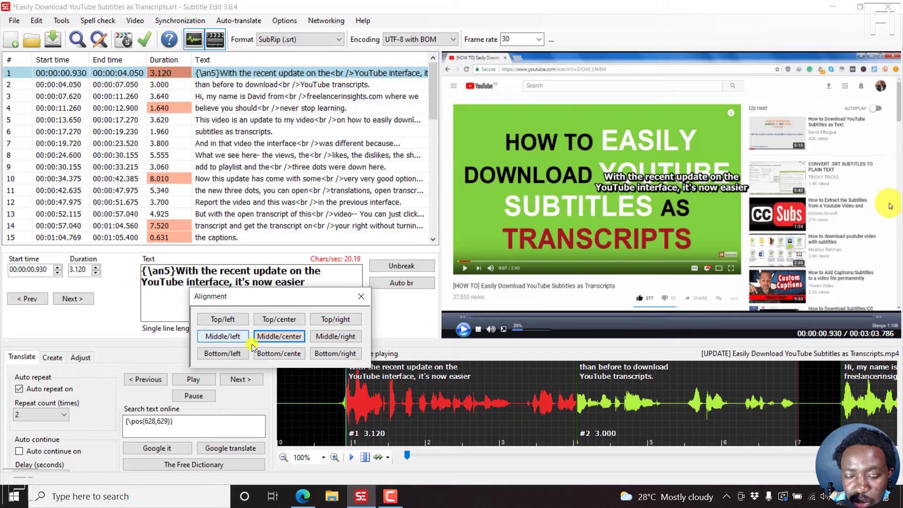
pyautogui.click(266, 354)
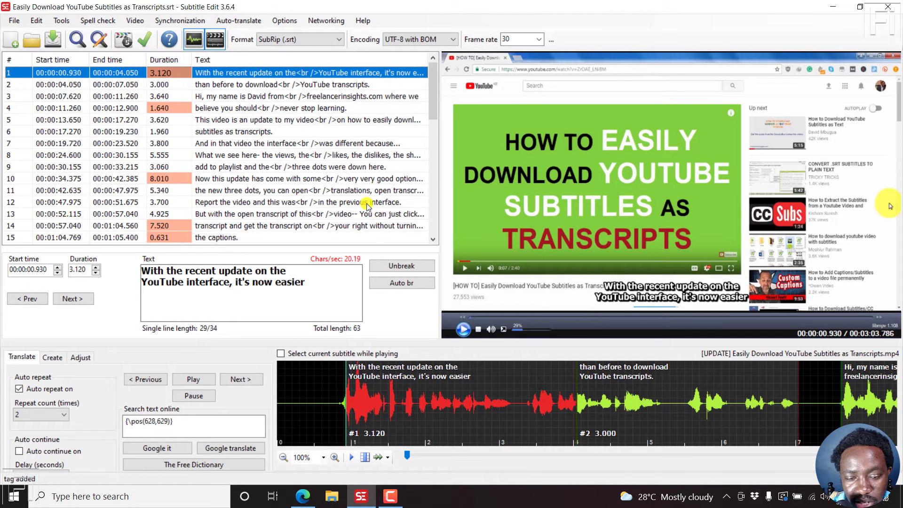
# Reopen subtitle 1's Alignment dialog, move it aside, and close it unchanged.
pyautogui.rightClick(241, 72)
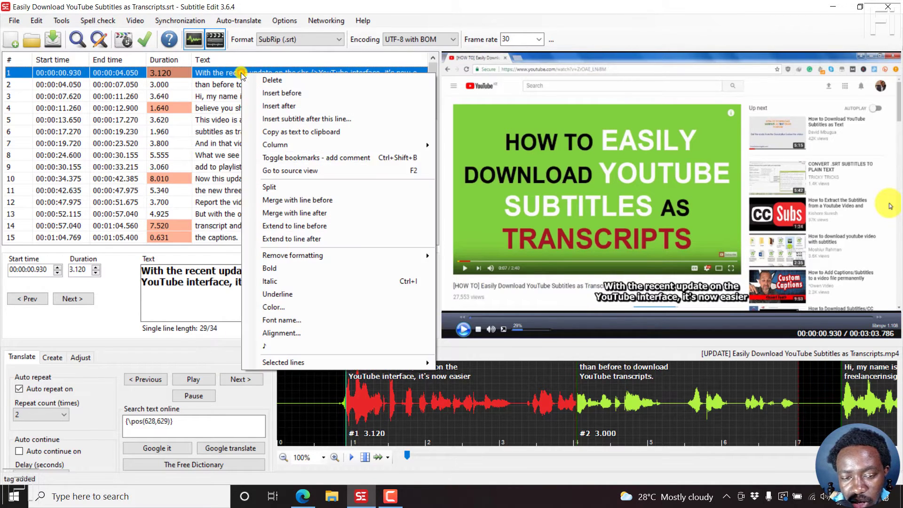
pyautogui.click(292, 336)
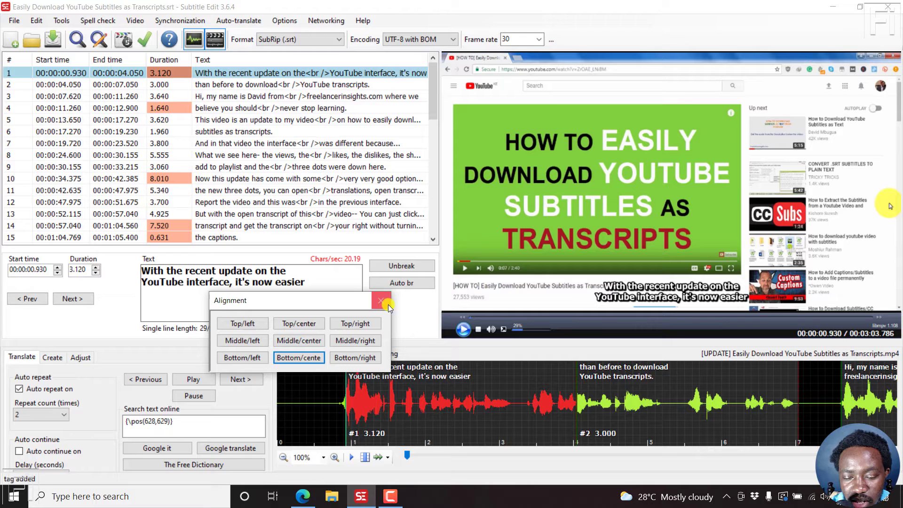
pyautogui.moveTo(342, 297); pyautogui.dragTo(393, 271)
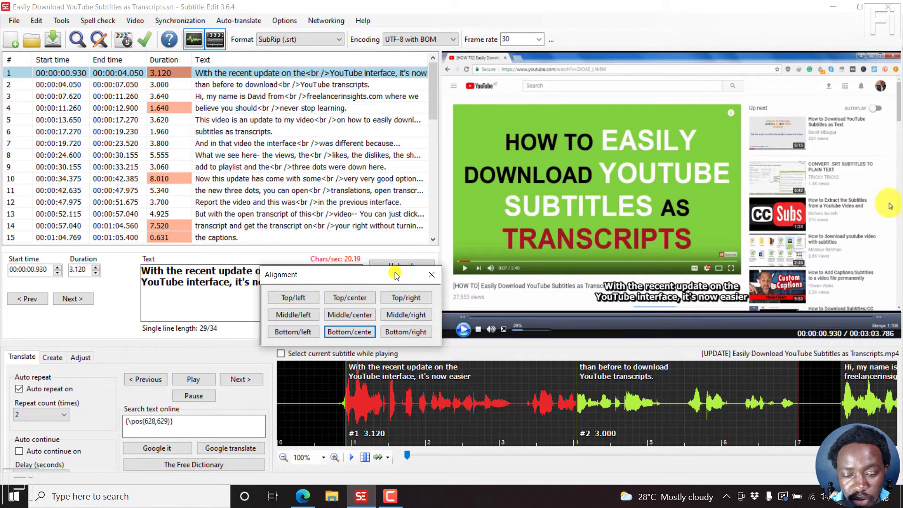
pyautogui.click(432, 280)
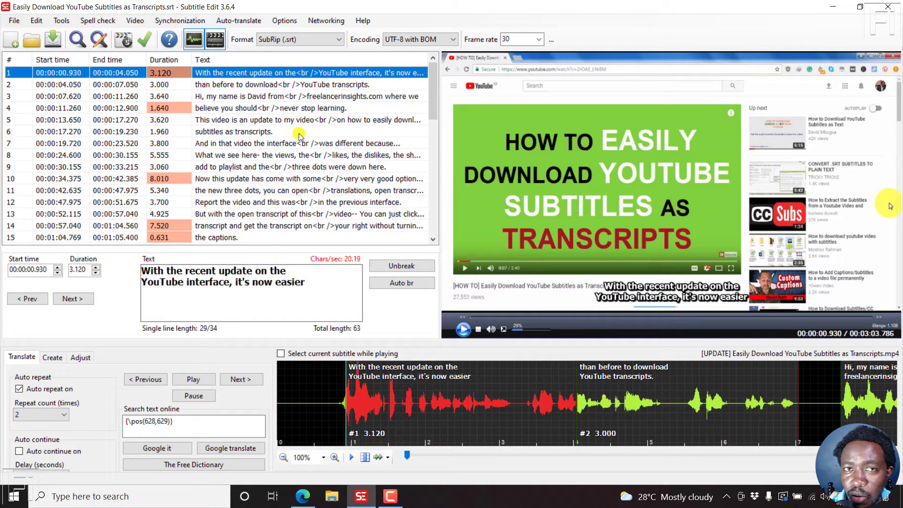
# Change the subtitle format to Advanced Sub Station Alpha (.ass).
pyautogui.click(337, 40)
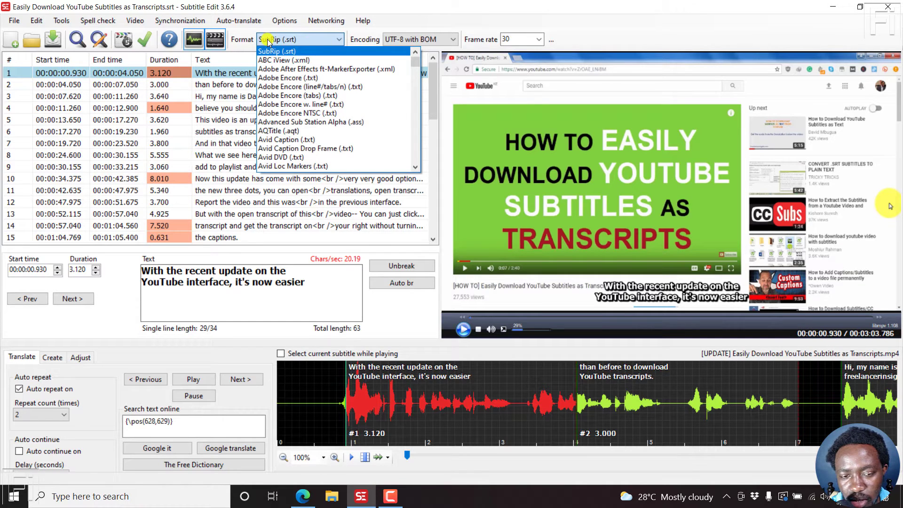
pyautogui.click(296, 122)
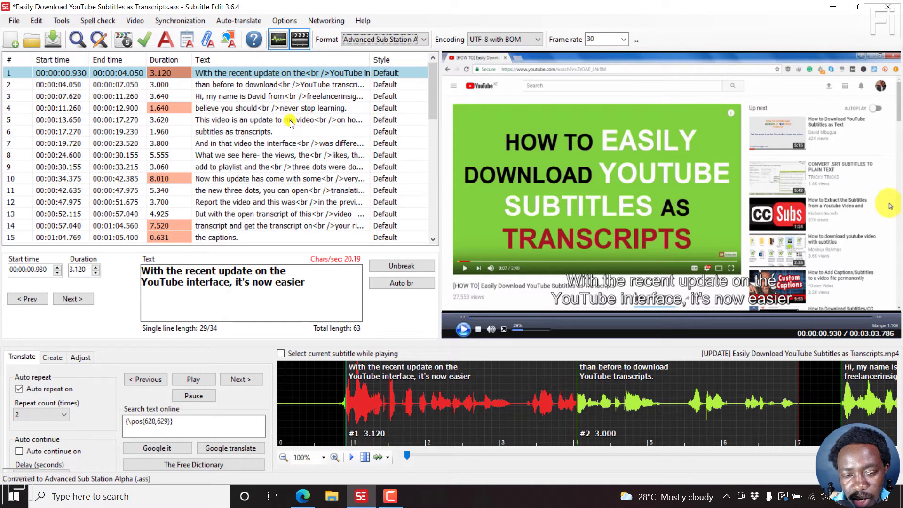
pyautogui.rightClick(294, 75)
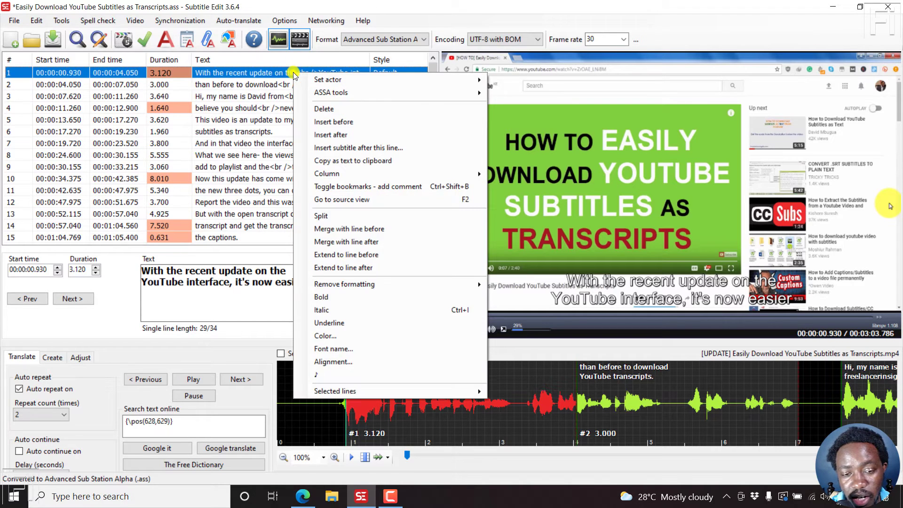
pyautogui.click(240, 77)
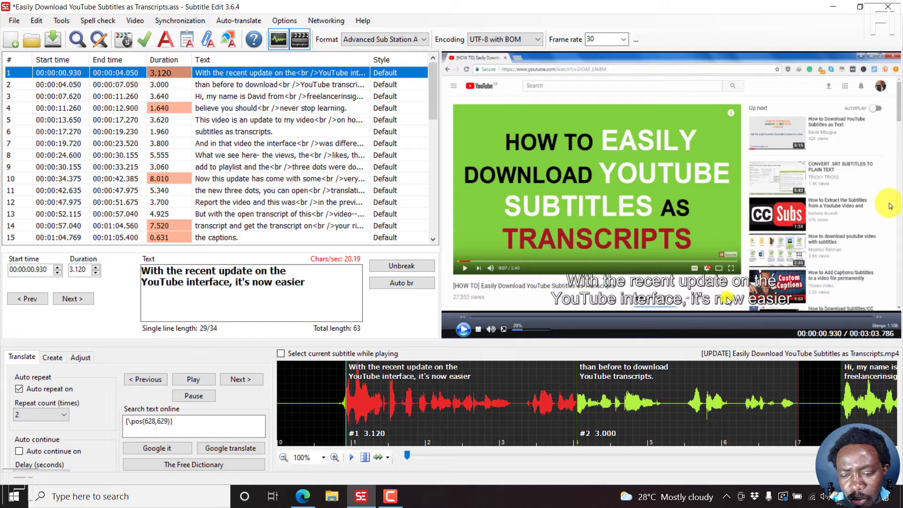
# Set the Default ASSA style's font size to 40 and apply it.
pyautogui.click(164, 41)
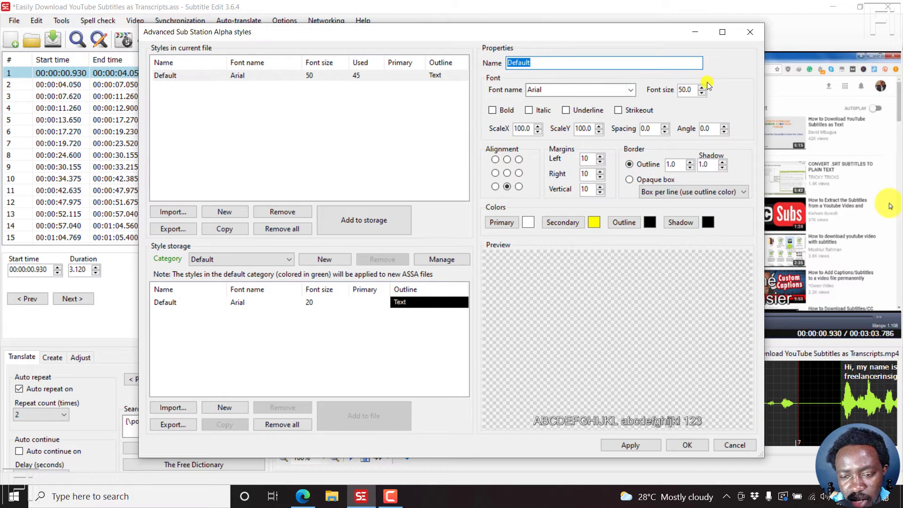
pyautogui.doubleClick(691, 90)
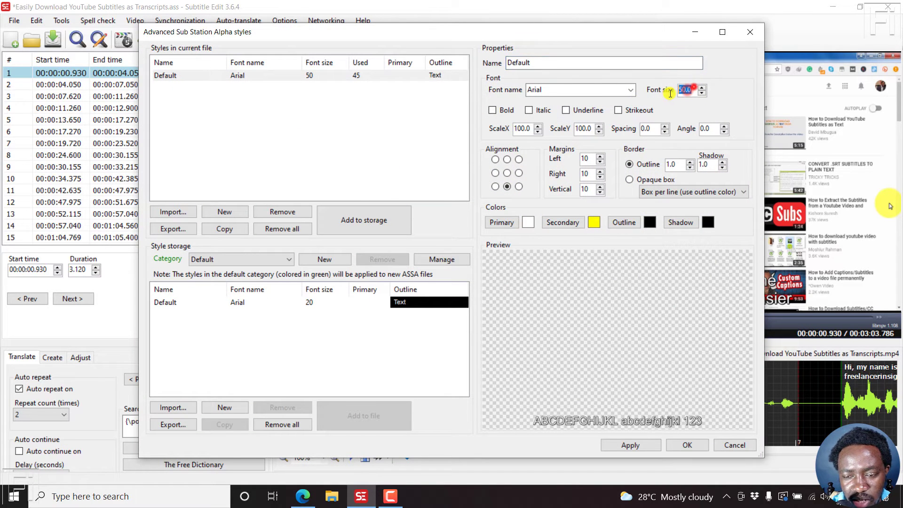
pyautogui.write('40')
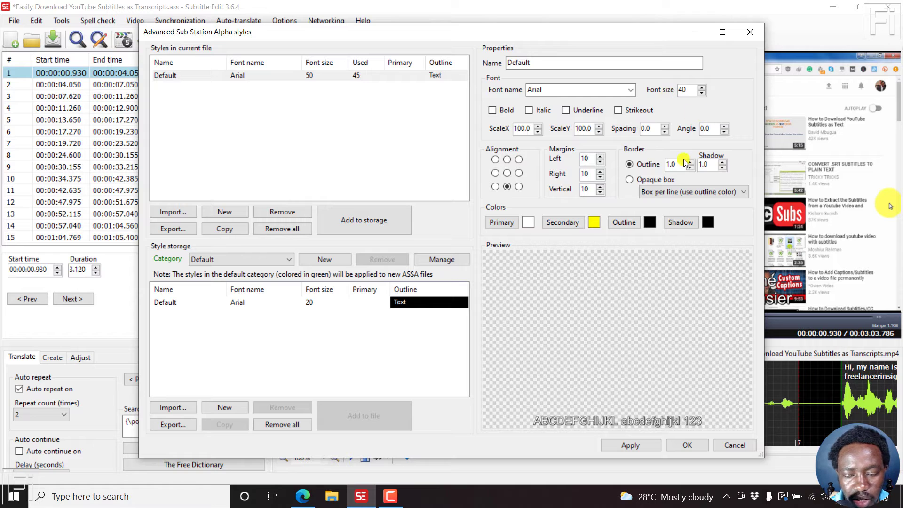
pyautogui.click(630, 445)
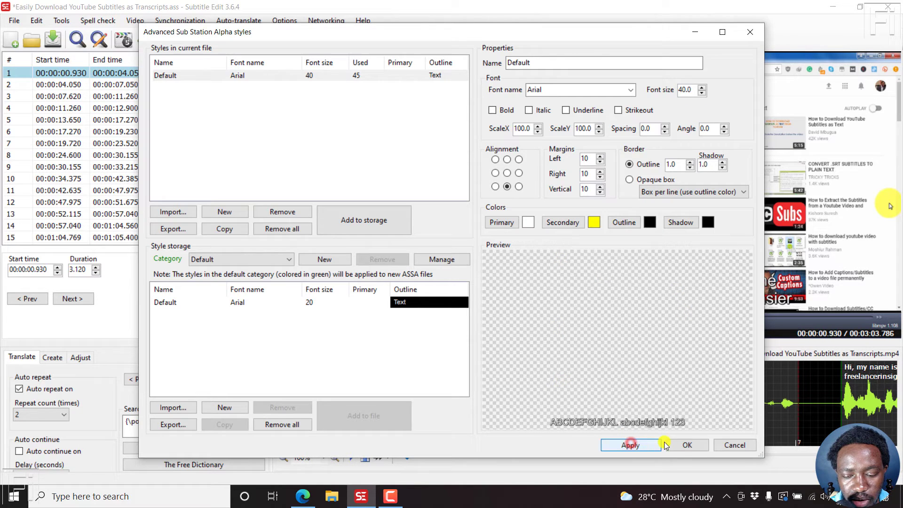
pyautogui.click(686, 445)
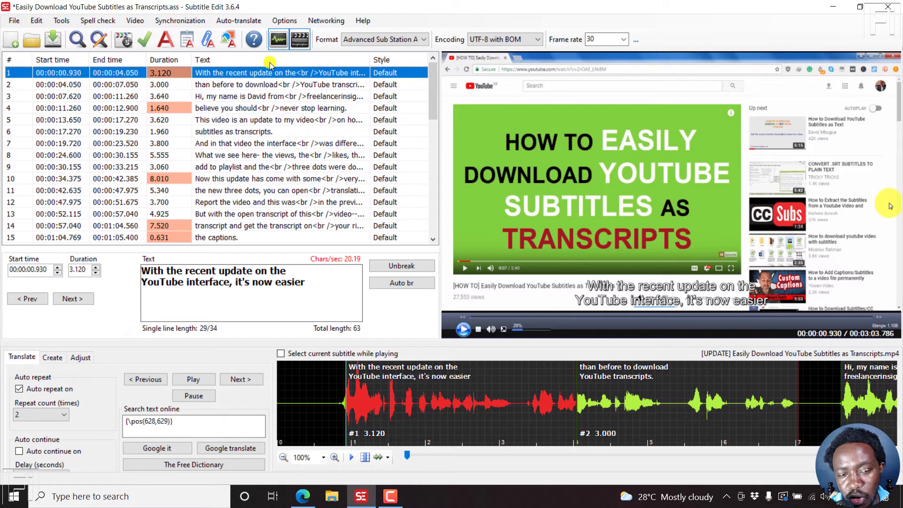
# Give the Default style an opaque box with outline colour alpha 144.
pyautogui.click(166, 39)
pyautogui.click(657, 183)
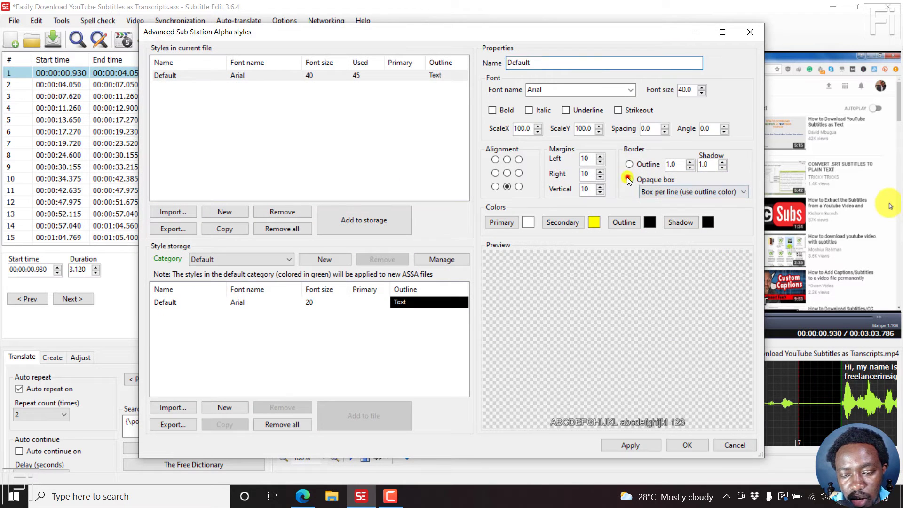
pyautogui.click(649, 222)
pyautogui.moveTo(520, 330); pyautogui.dragTo(461, 331)
pyautogui.click(488, 364)
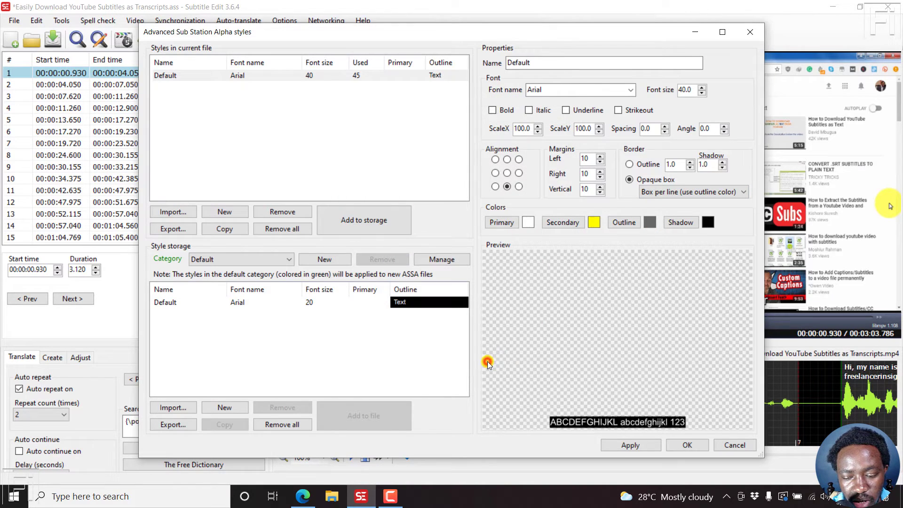
pyautogui.click(631, 445)
pyautogui.click(688, 445)
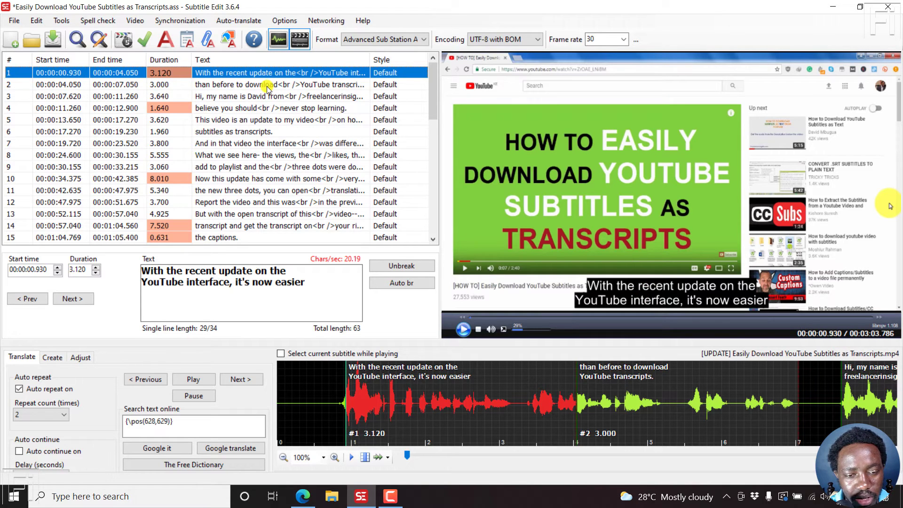
# Select all 45 lines and open ASSA tools > Set position for them.
pyautogui.hotkey('ctrl', 'a')
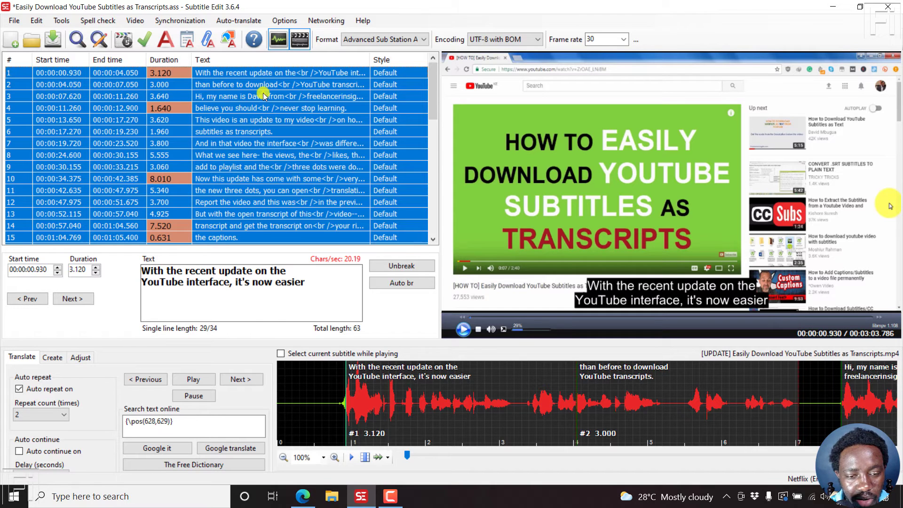
pyautogui.rightClick(263, 96)
pyautogui.moveTo(384, 116)
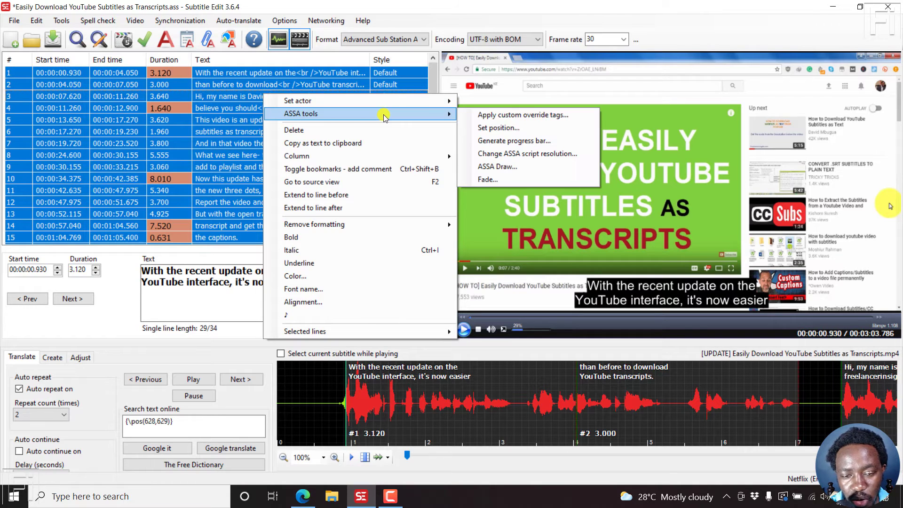
pyautogui.click(512, 128)
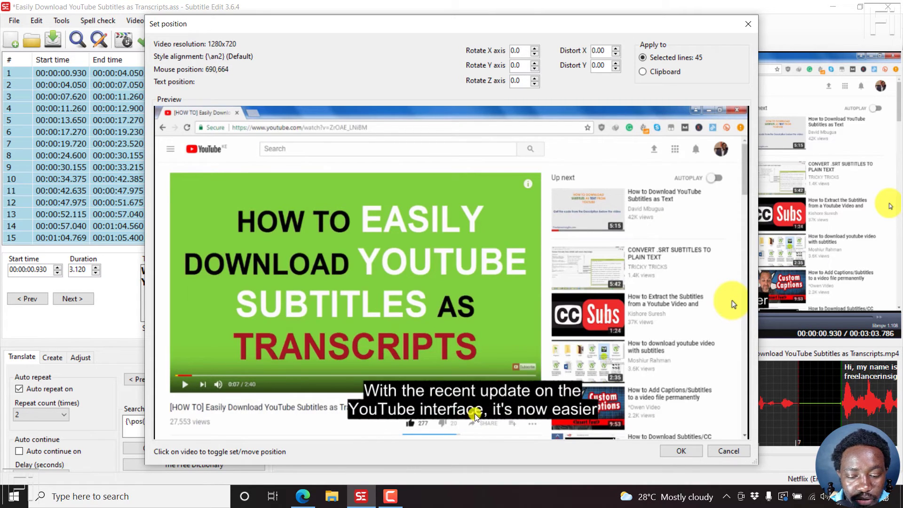
pyautogui.click(470, 420)
pyautogui.click(473, 431)
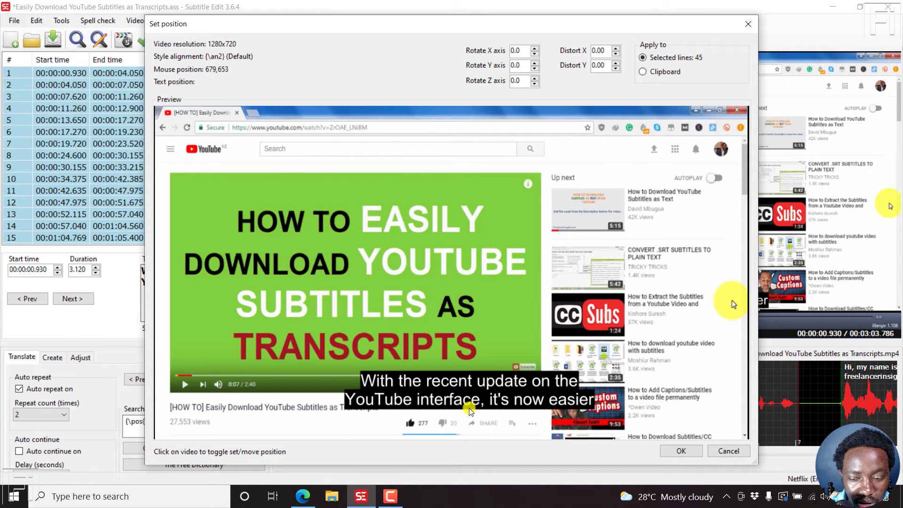
# Set the text position to 679,651 and apply it to all 45 lines.
pyautogui.click(469, 411)
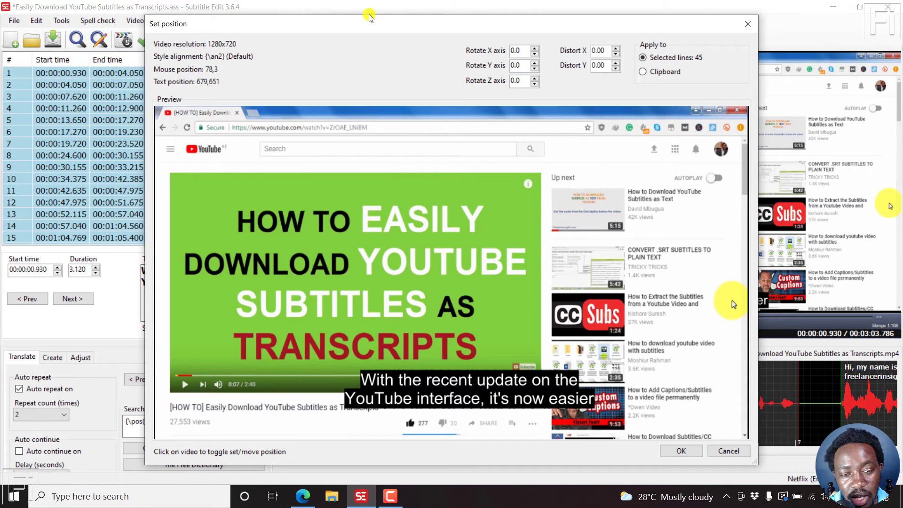
pyautogui.moveTo(423, 23); pyautogui.dragTo(224, 30)
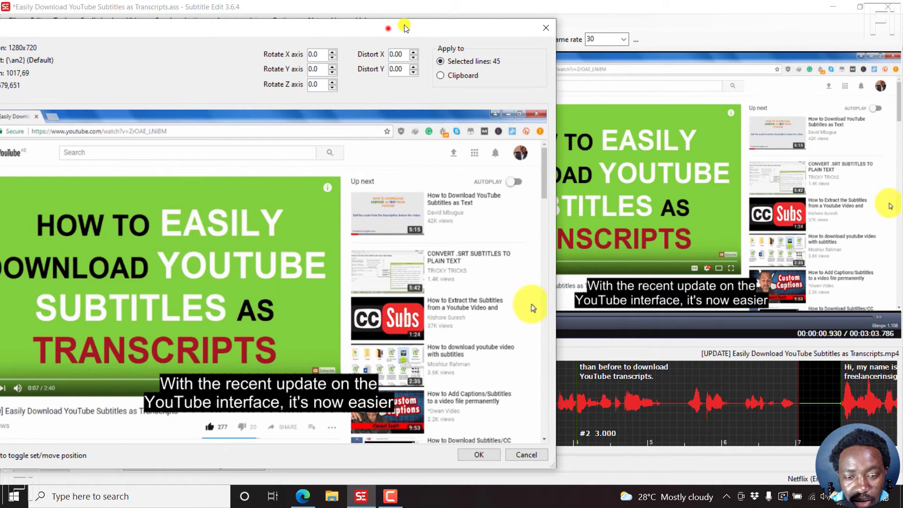
pyautogui.moveTo(388, 29); pyautogui.dragTo(544, 14)
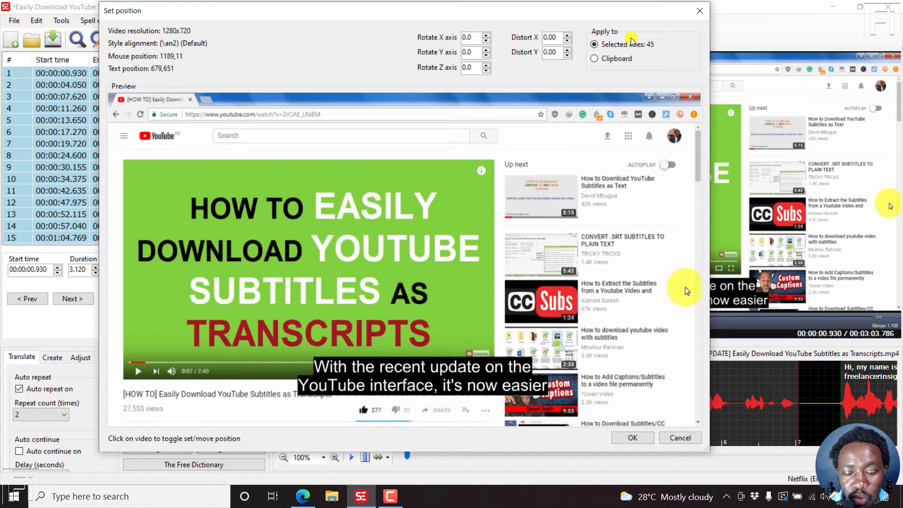
pyautogui.click(635, 437)
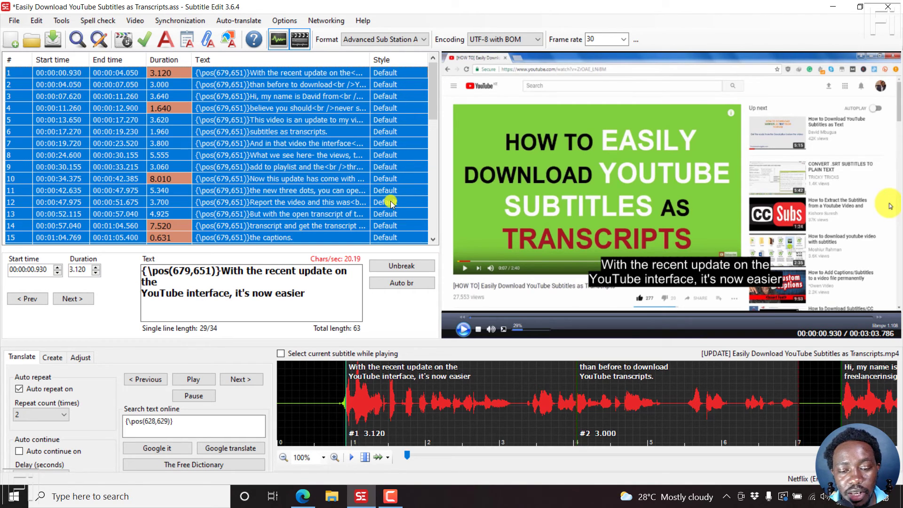
# Play and stop the video to check the raised captions, then select subtitle 4.
pyautogui.click(445, 219)
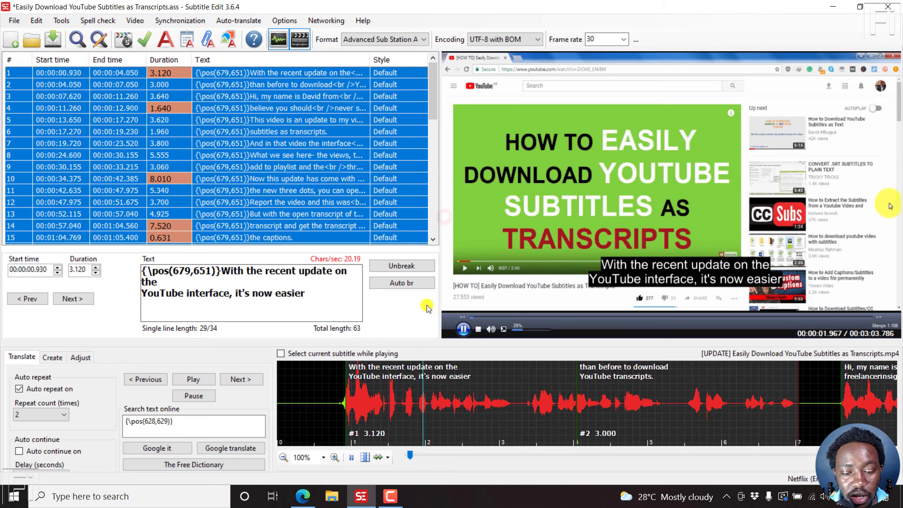
pyautogui.click(479, 329)
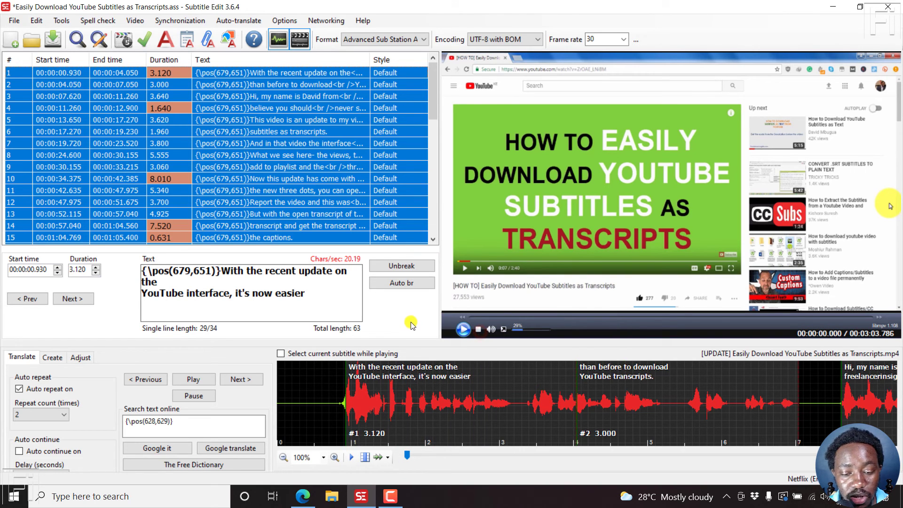
pyautogui.click(273, 104)
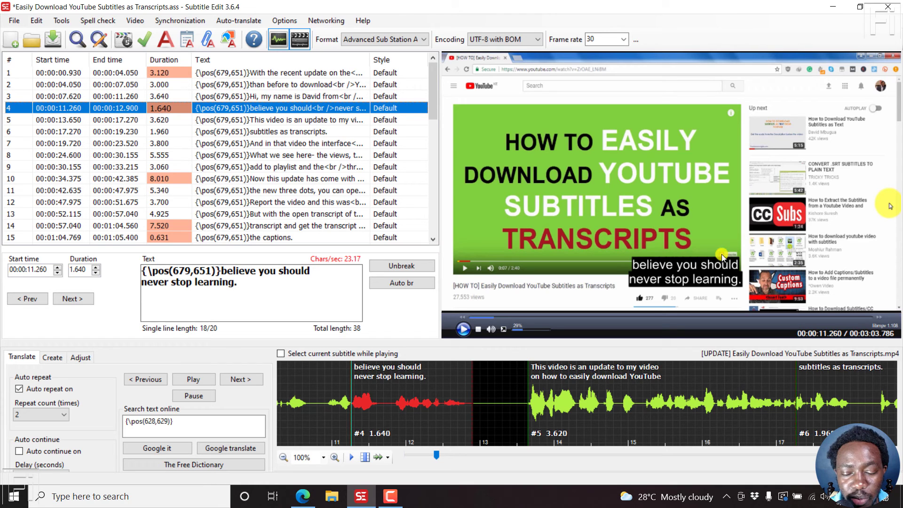
# Open the Alignment dialog for subtitle 4 and move it to a clearer spot.
pyautogui.rightClick(252, 110)
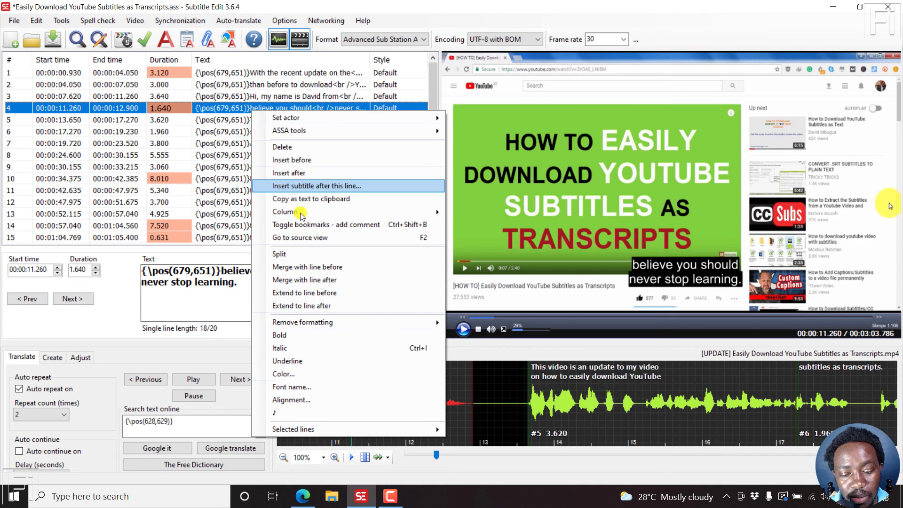
pyautogui.click(300, 401)
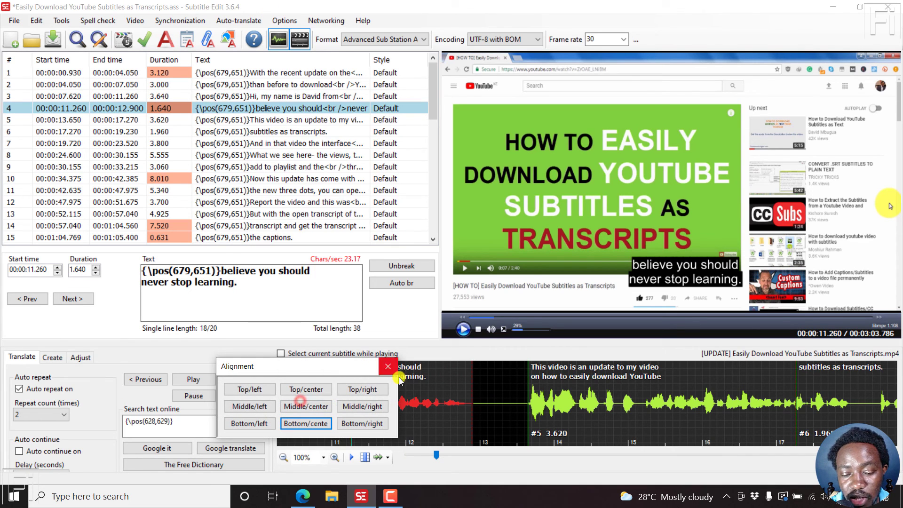
pyautogui.moveTo(356, 369); pyautogui.dragTo(349, 285)
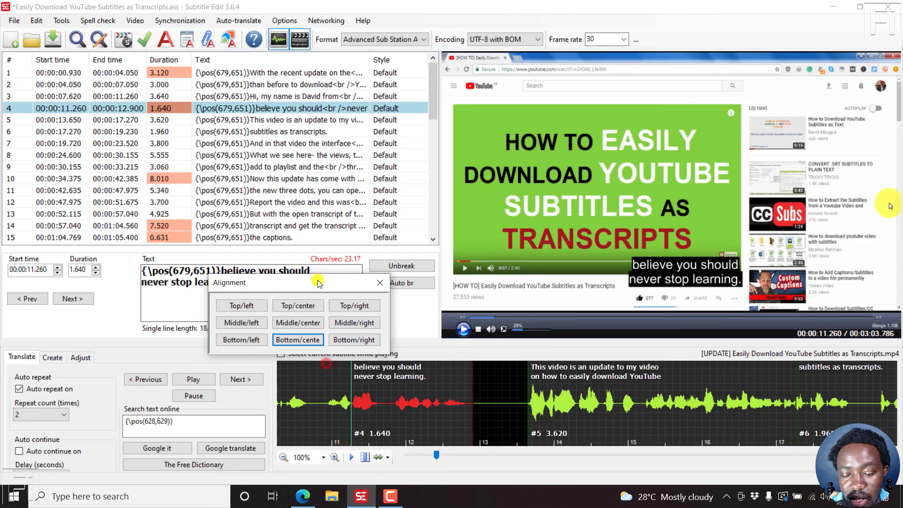